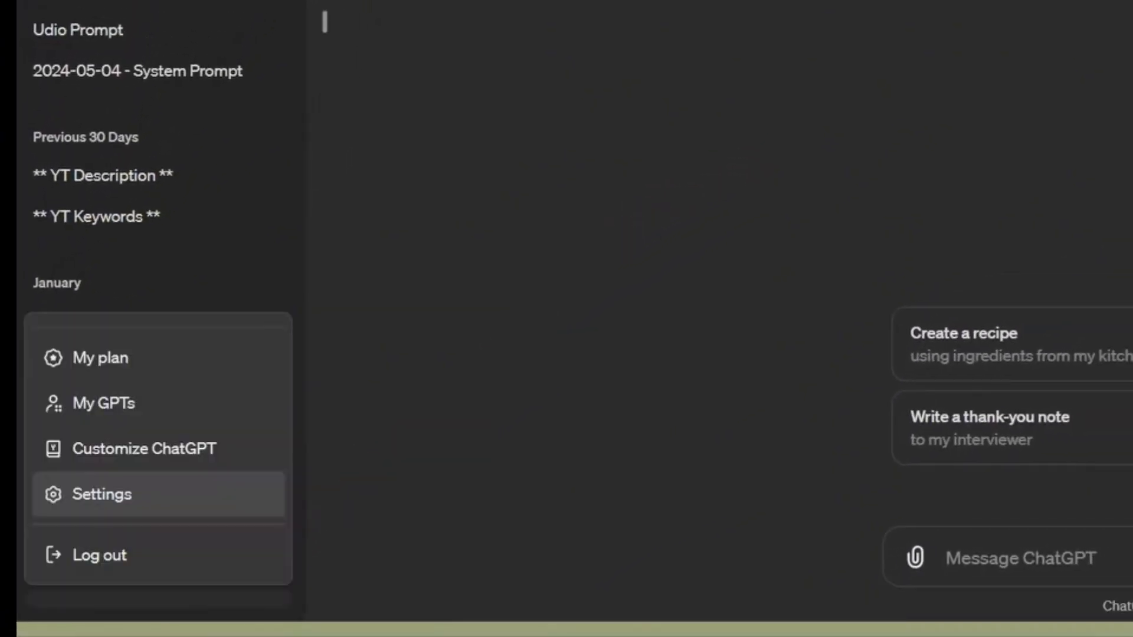
- Open ChatGPT Settings on the Personalization page to view the Memory options
click(102, 493)
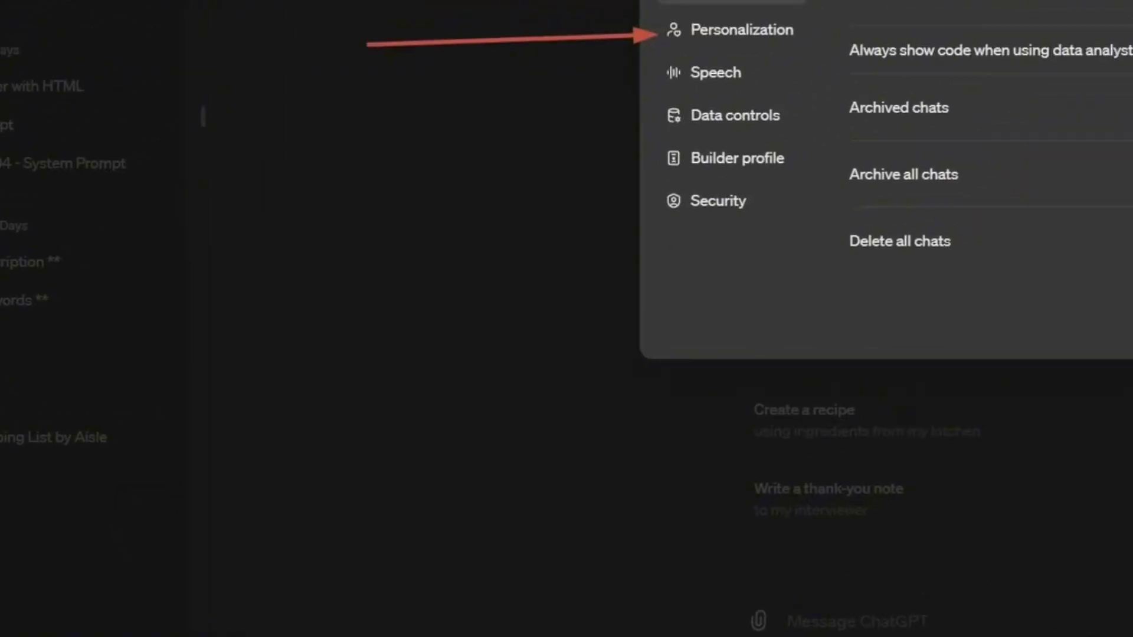
click(362, 275)
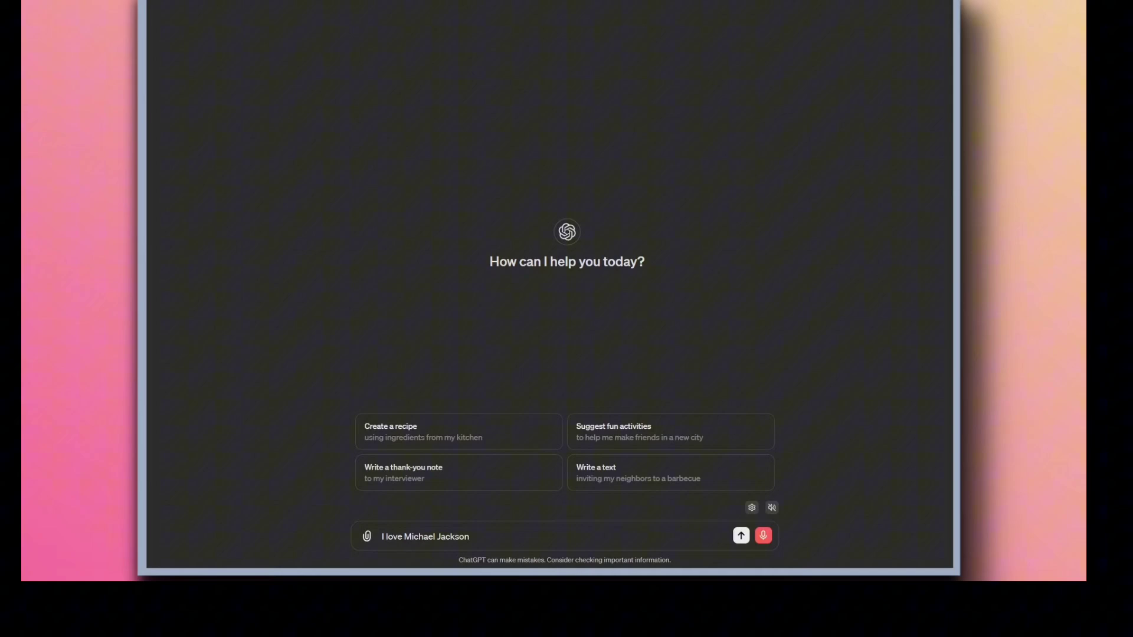
text(amazing)
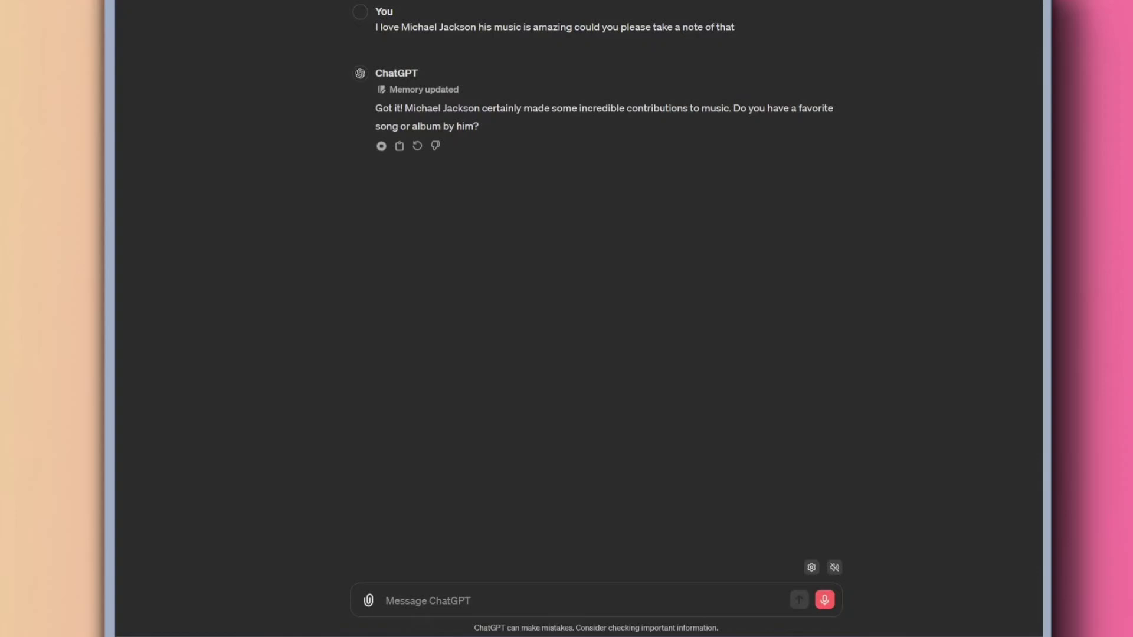
- Check the saved Michael Jackson memory, then open the saved-memories manager
click(422, 112)
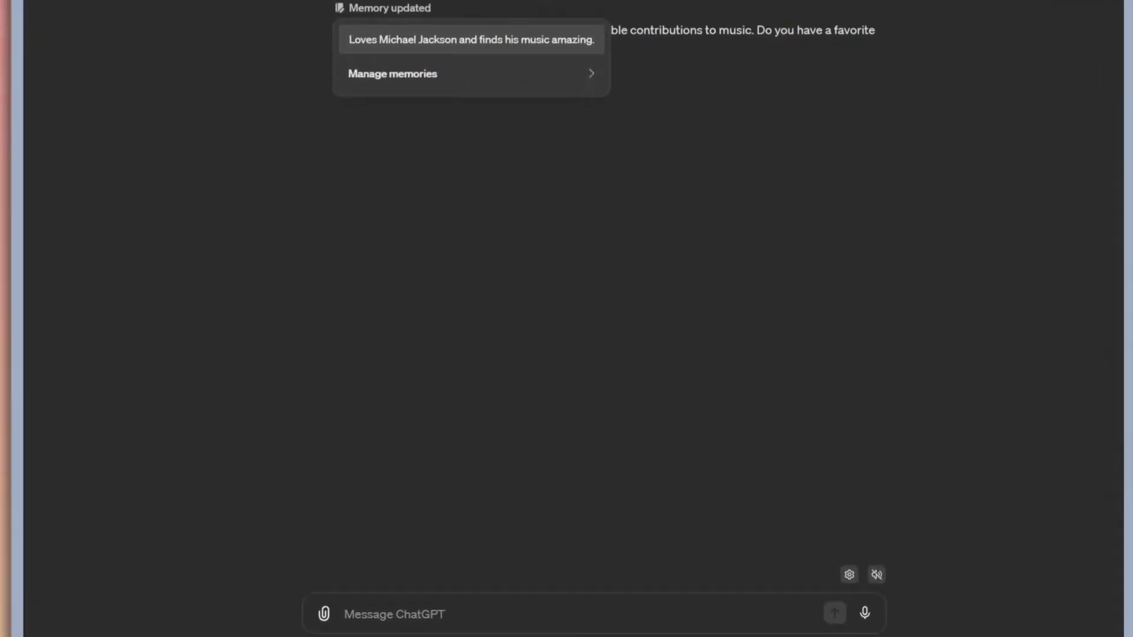
click(366, 38)
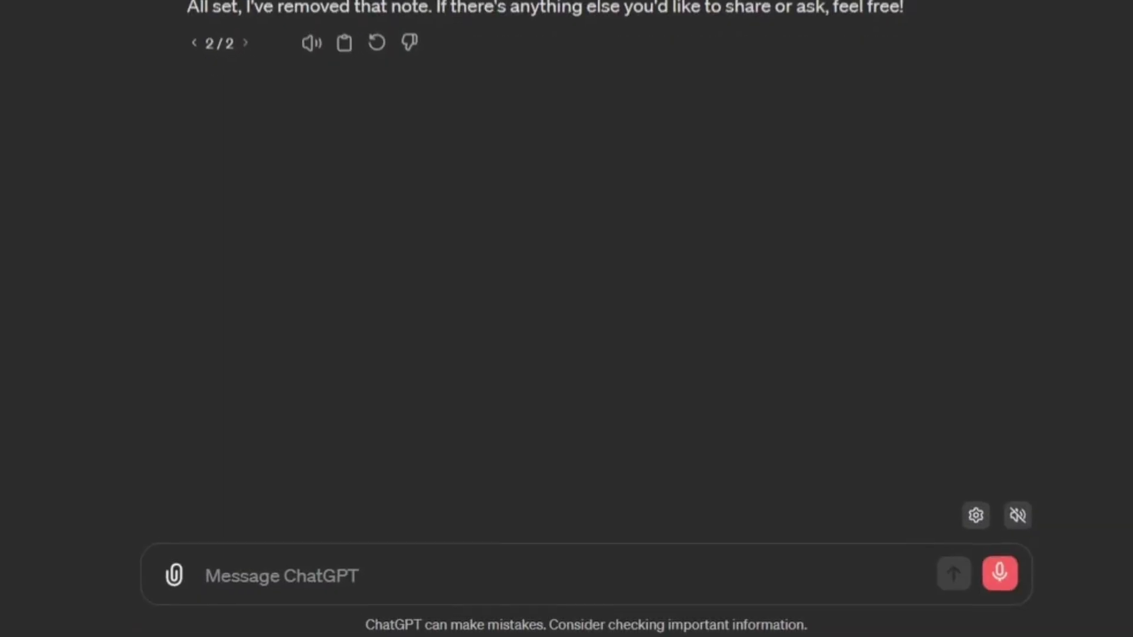
text(I lost my mind there for a moment)
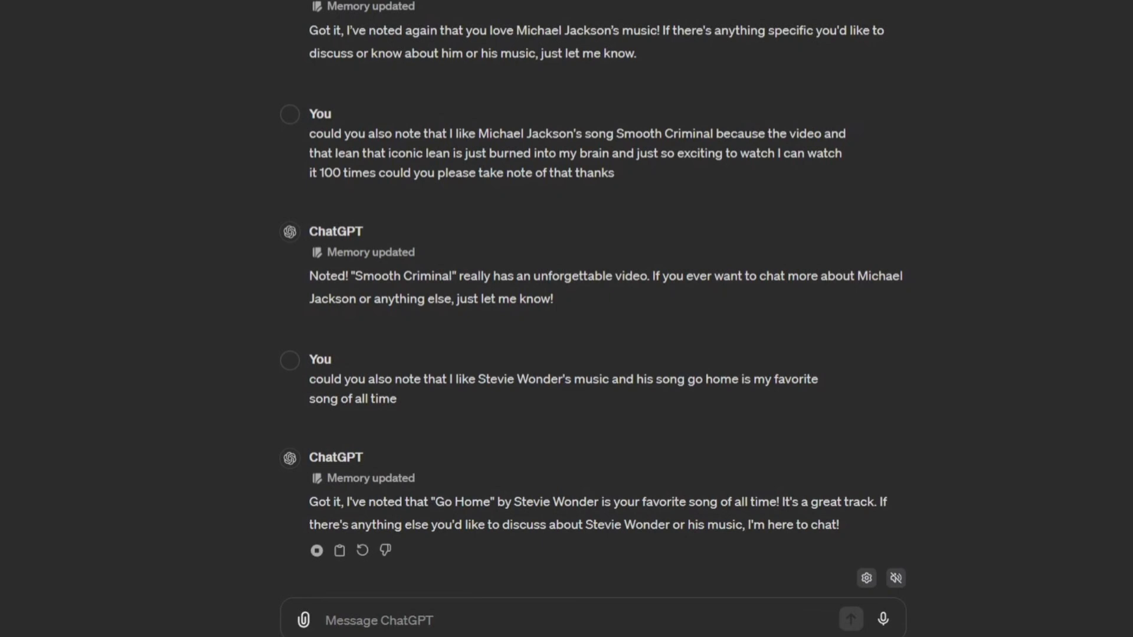
- Open the Memory manager listing the Stevie Wonder 'Go Home' memory
click(374, 565)
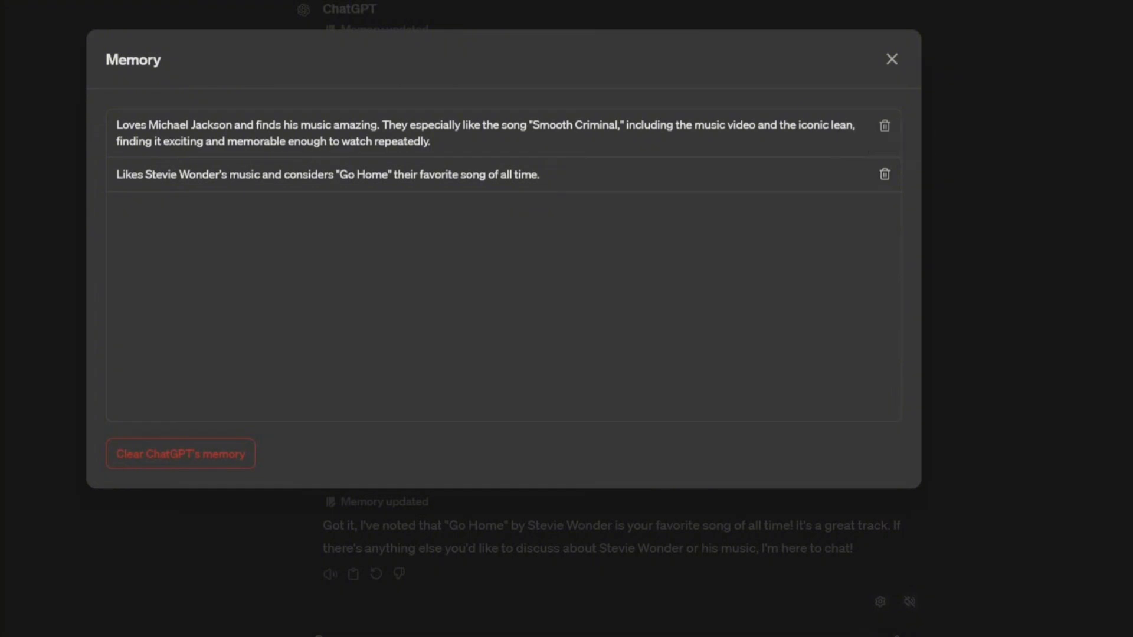
- Choose 'Clear ChatGPT's memory' to raise the 'Are you sure?' confirmation
click(180, 454)
click(384, 274)
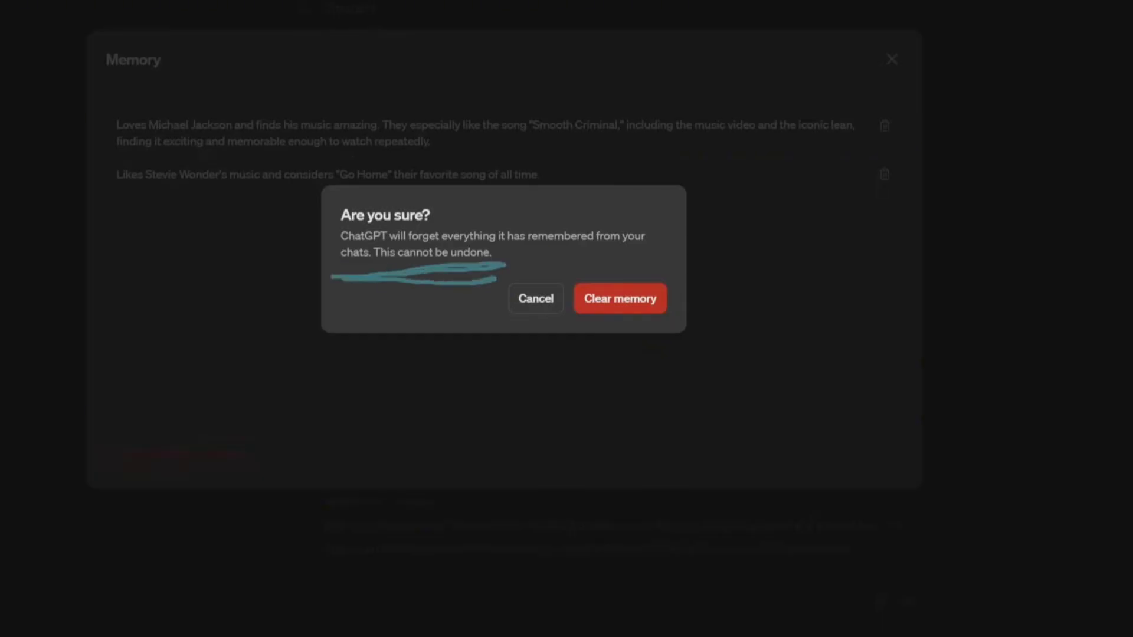